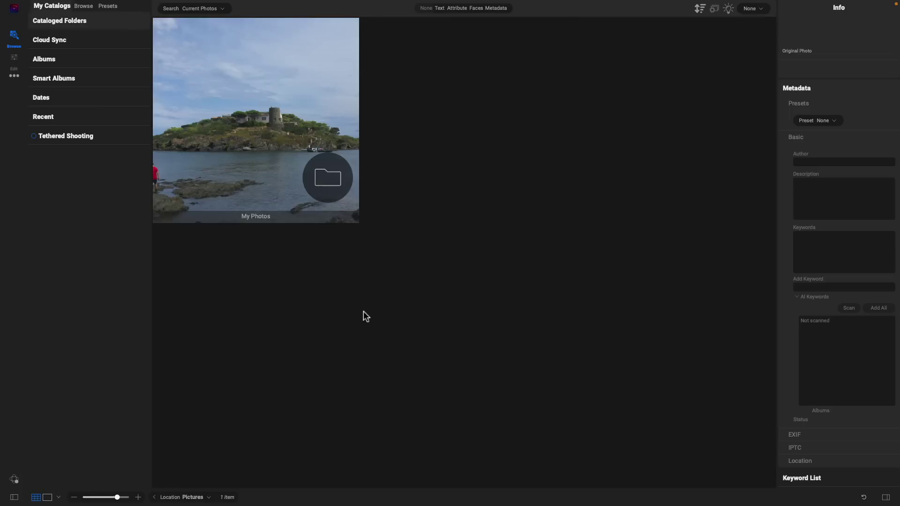
Step: Open the My Photos folder, then return up one level to the Pictures location
double_click(271, 159)
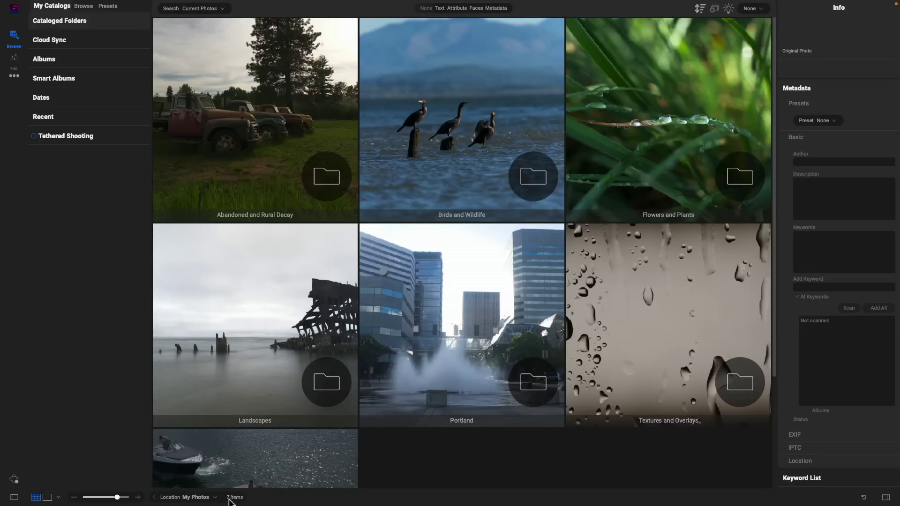
left_click(154, 497)
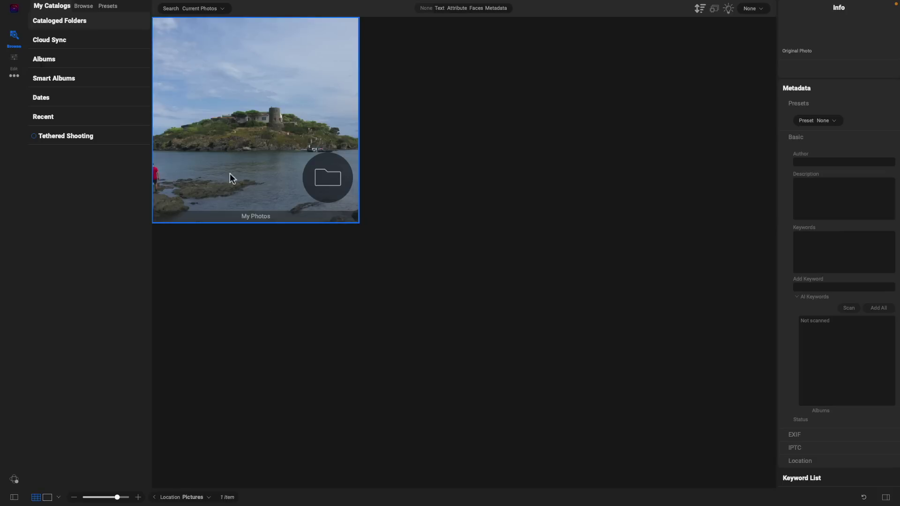
Step: Make My Photos a cataloged folder with Standard Sized previews
right_click(274, 125)
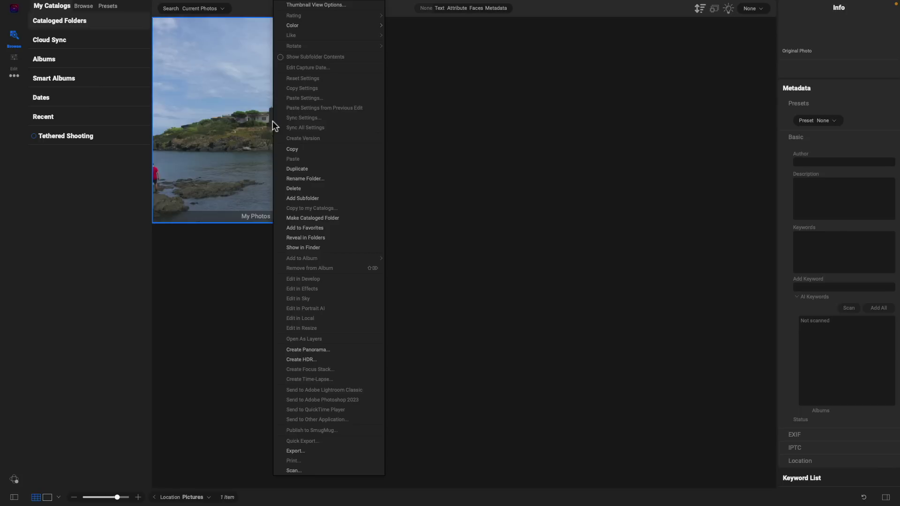
left_click(351, 218)
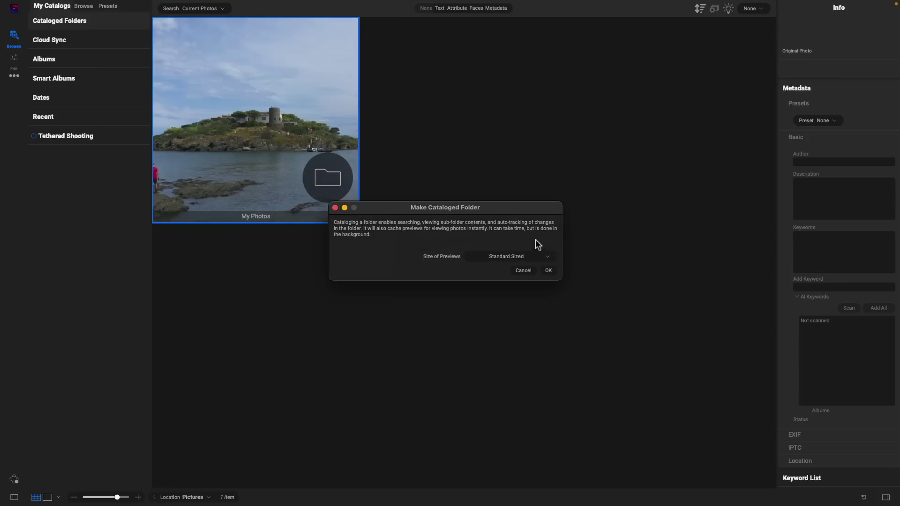
left_click(548, 270)
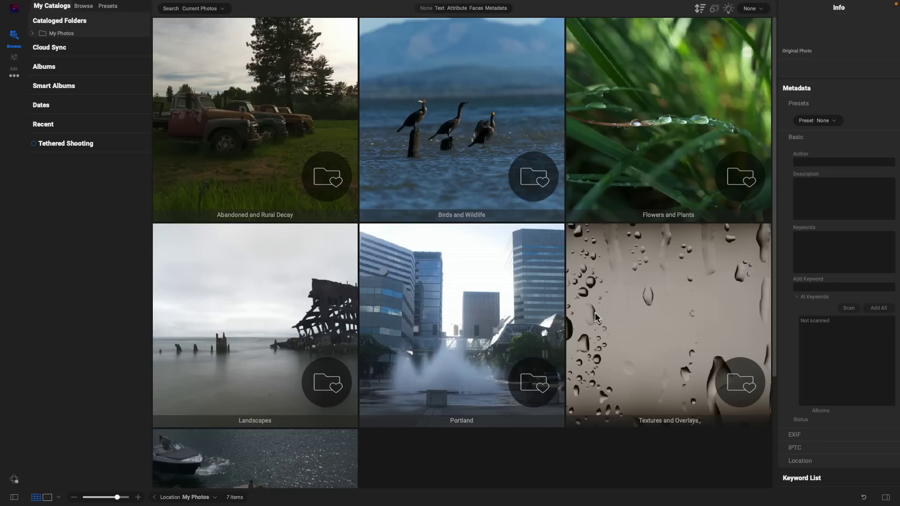
Step: Open the Portland folder, view DSCF1110, and step forward to the last photo, DSCF1278
double_click(485, 312)
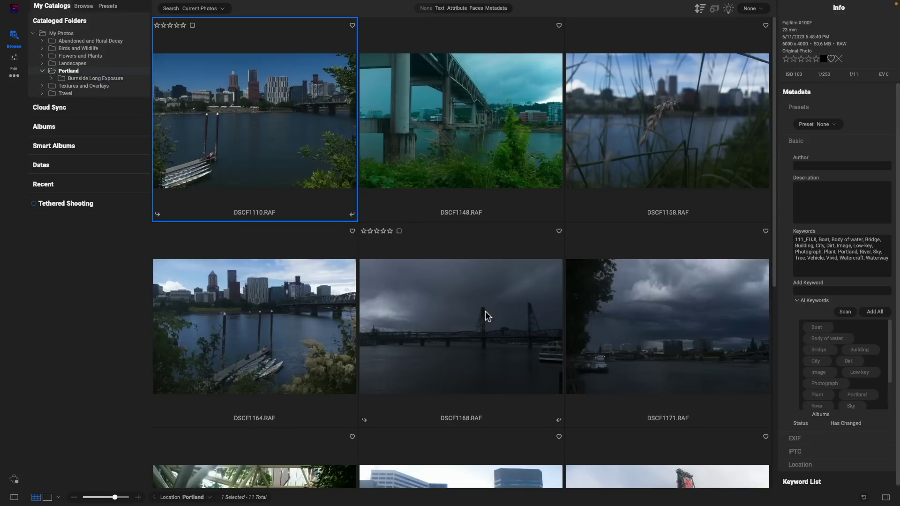
double_click(270, 177)
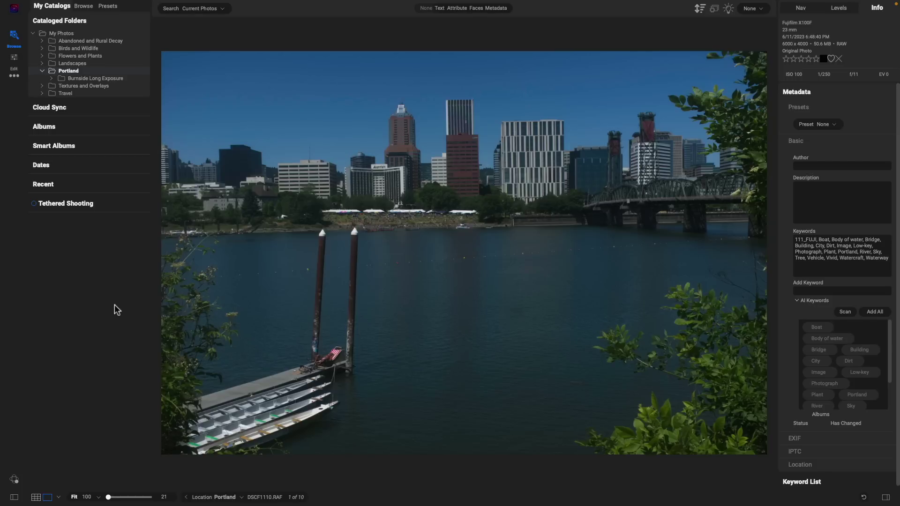
key("Right")
key("Right")
key("Right")
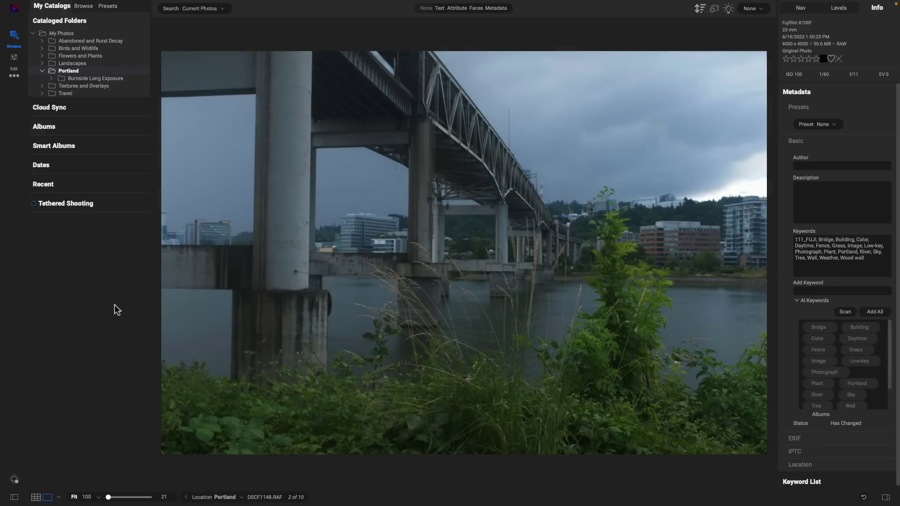
key("Right")
key("Right")
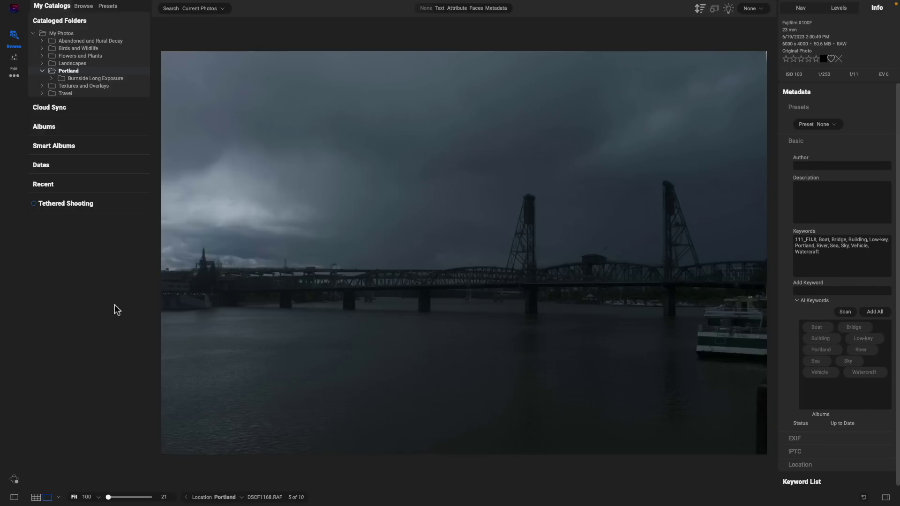
key("Right")
key("Right")
key("Right")
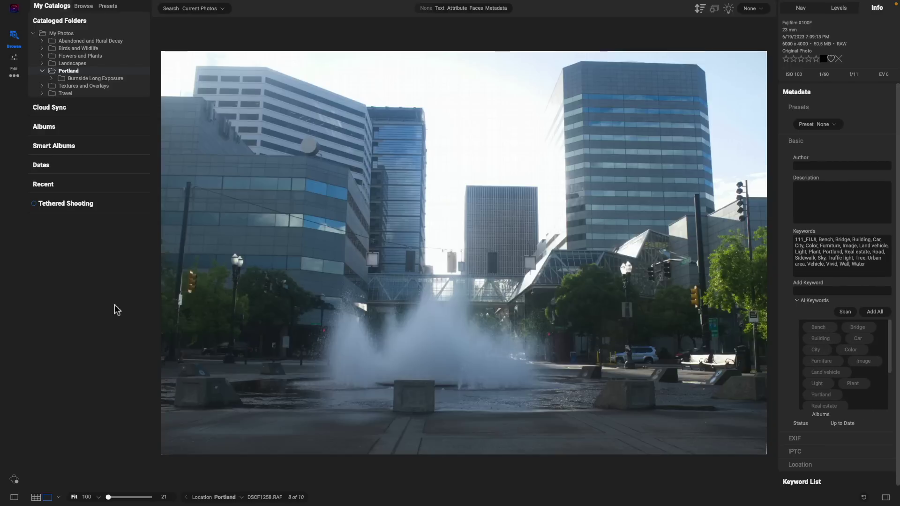
key("Right")
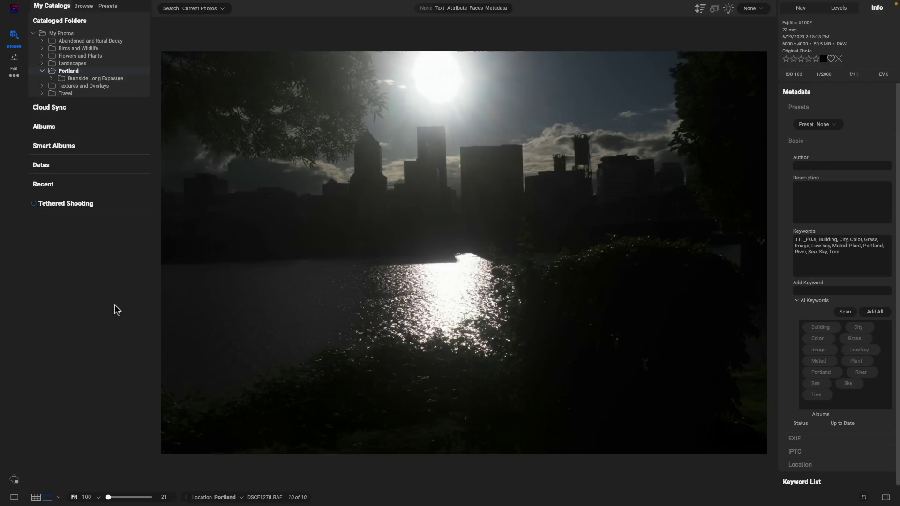
Step: Step back and forth through the photos to settle on riverfront shot DSCF1164
key("Left")
key("Left")
key("Left")
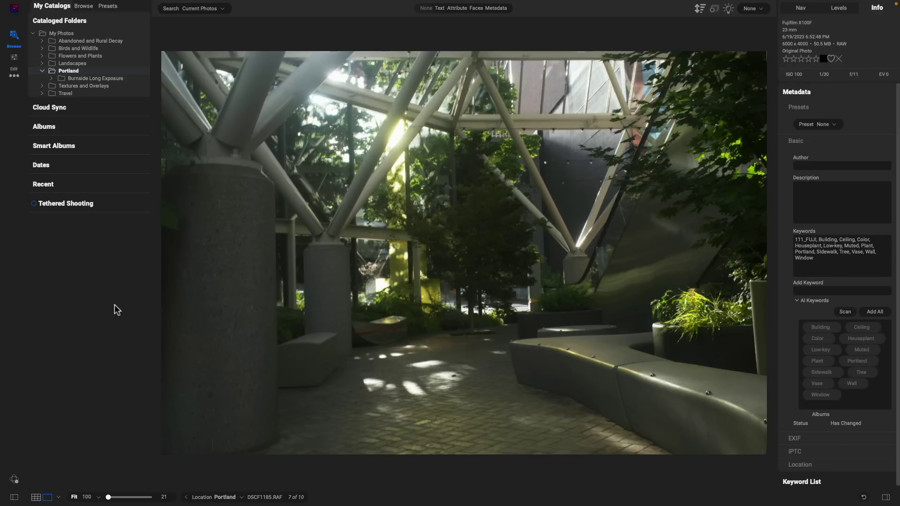
key("Left")
key("Left")
key("Left")
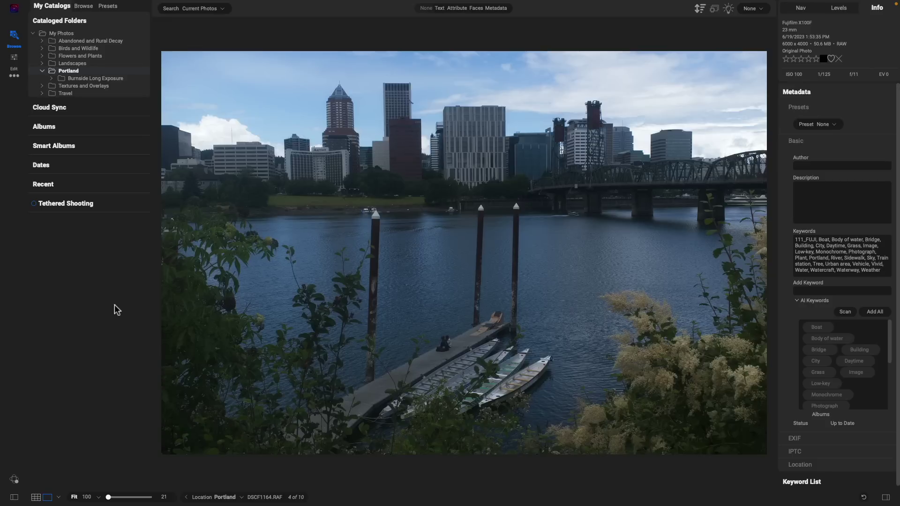
key("Left")
key("Left")
key("Right")
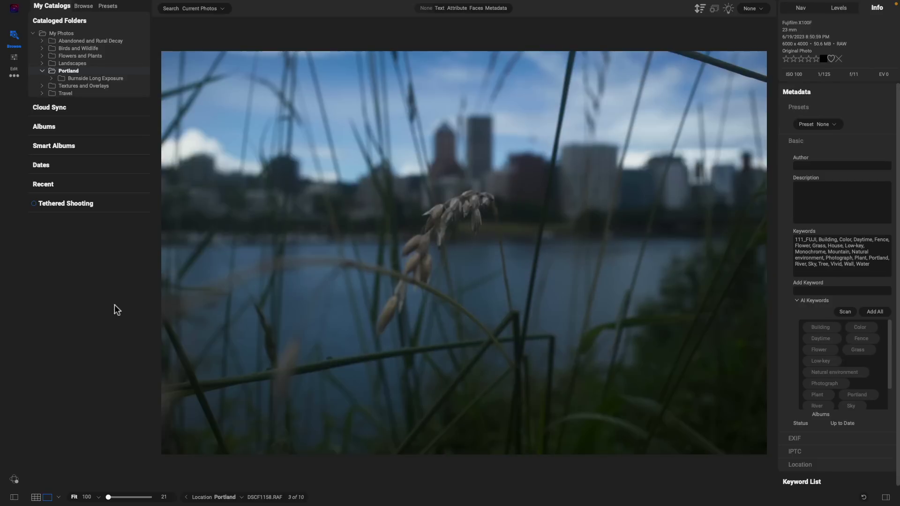
key("Right")
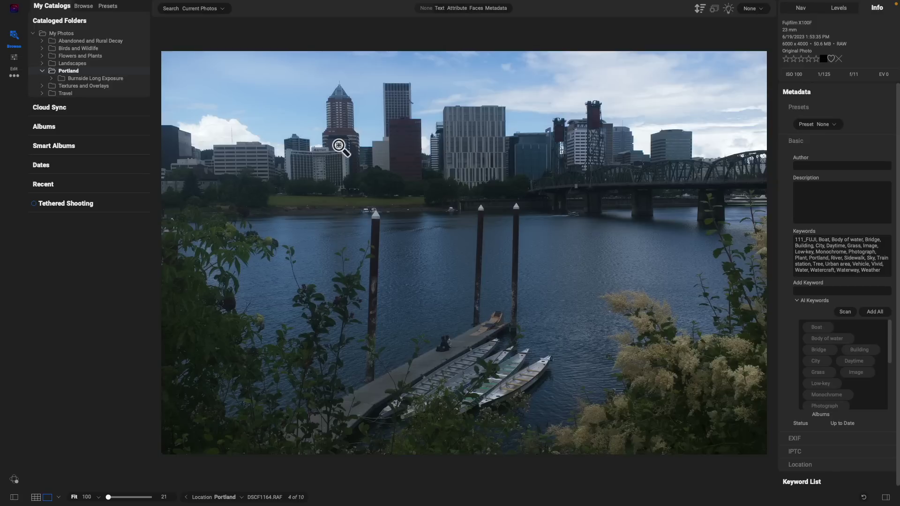
Step: Apply the B&W Films BF10 preset to DSCF1164 and open it in the Edit module
left_click(109, 7)
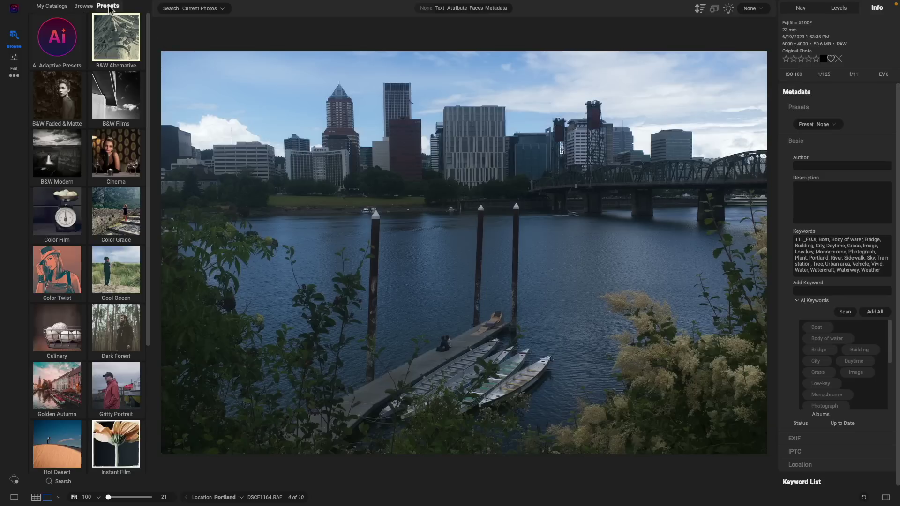
left_click(121, 113)
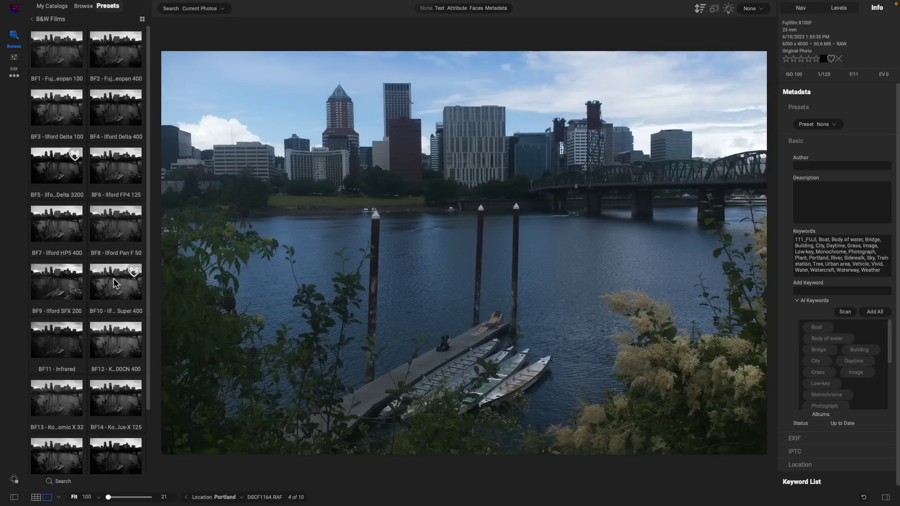
left_click(120, 291)
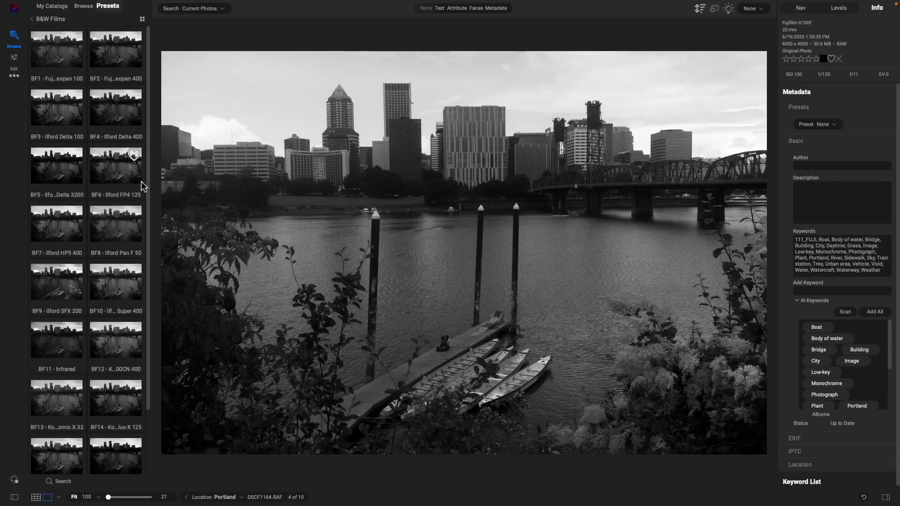
left_click(15, 60)
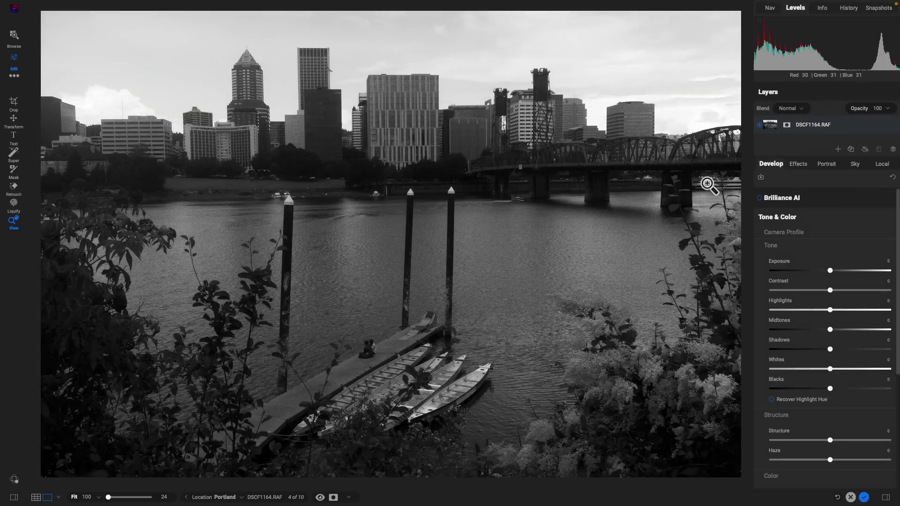
Step: Show the Effects tab listing the Black & White filter (Red 36, Blue 56, Magenta 32)
left_click(797, 162)
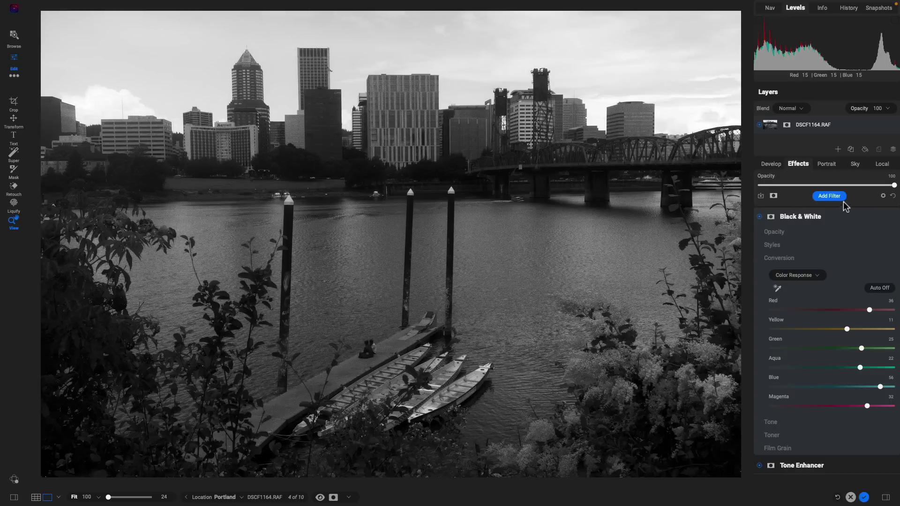
Step: Add a Dynamic Contrast filter using the Surreal style
left_click(829, 196)
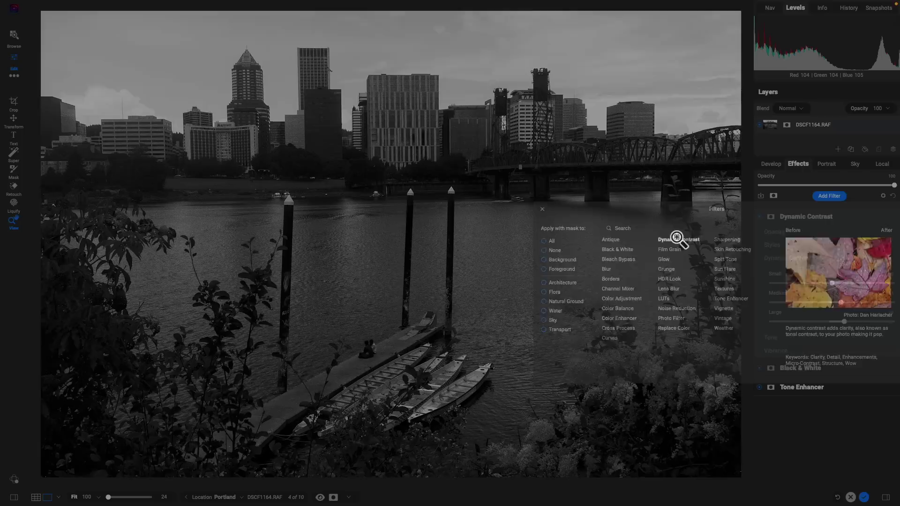
left_click(677, 239)
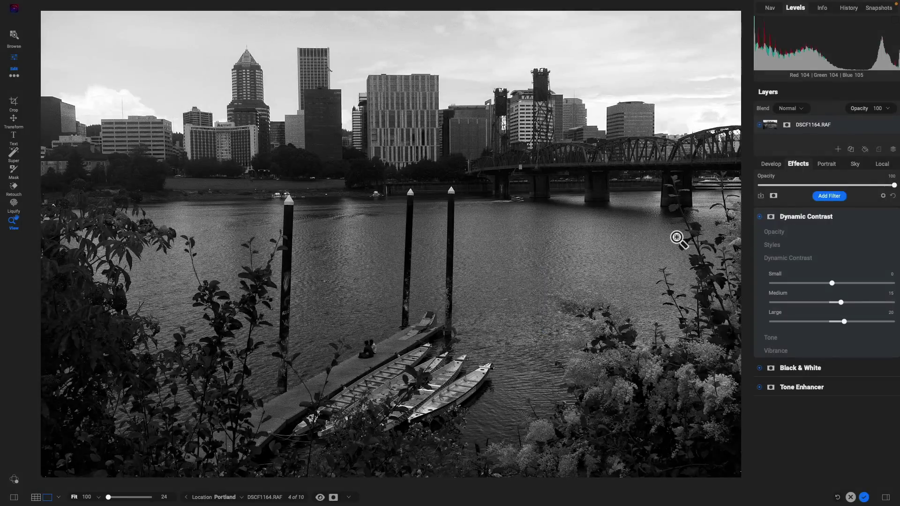
left_click(808, 244)
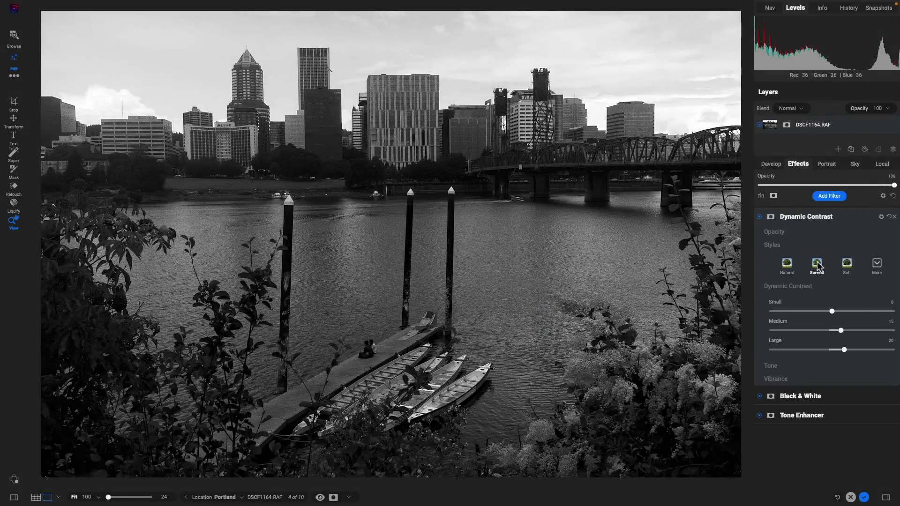
left_click(817, 264)
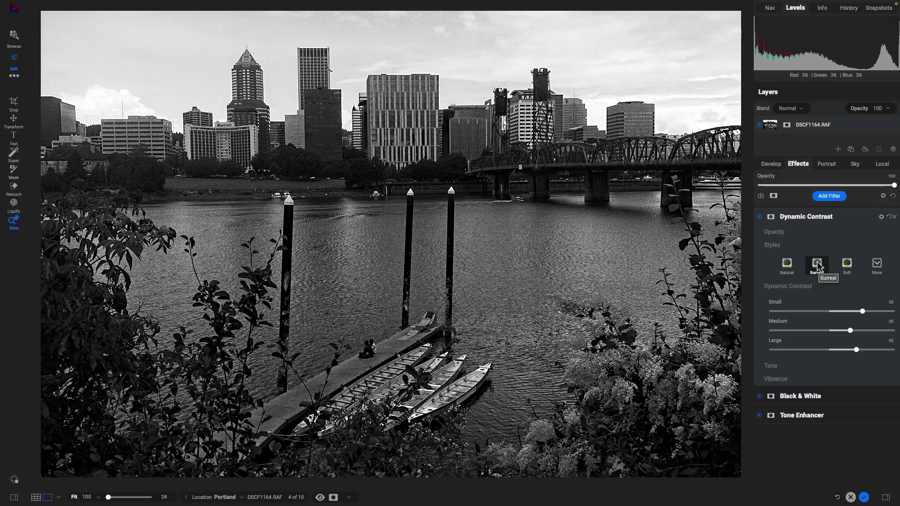
Step: Invert the Dynamic Contrast mask so the effect is hidden everywhere
left_click(834, 231)
left_click(825, 234)
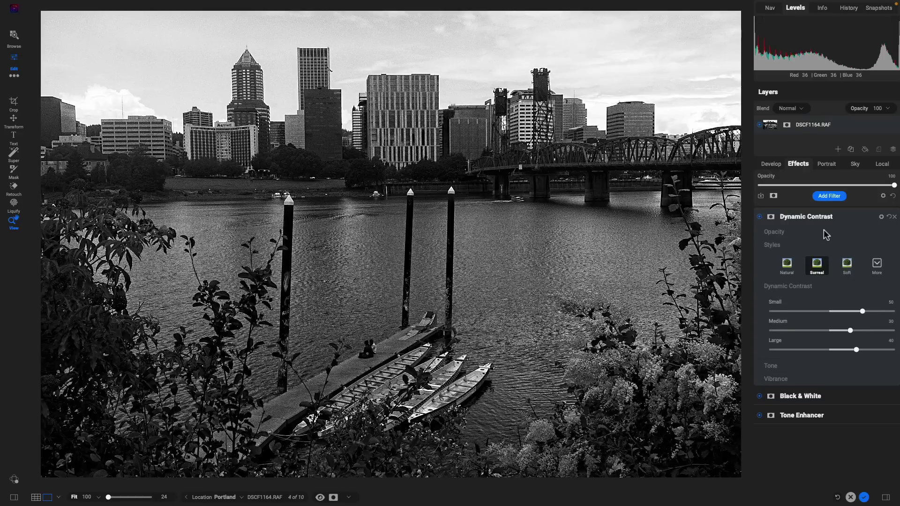
left_click(770, 216)
left_click(239, 162)
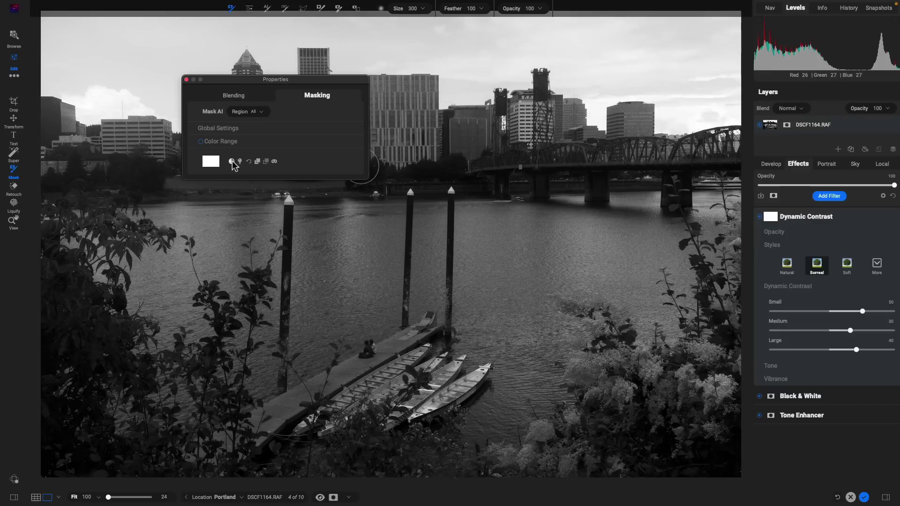
Step: Brush Dynamic Contrast onto the buildings, dock and boats, with brush size 800 and opacity 42
left_click(187, 80)
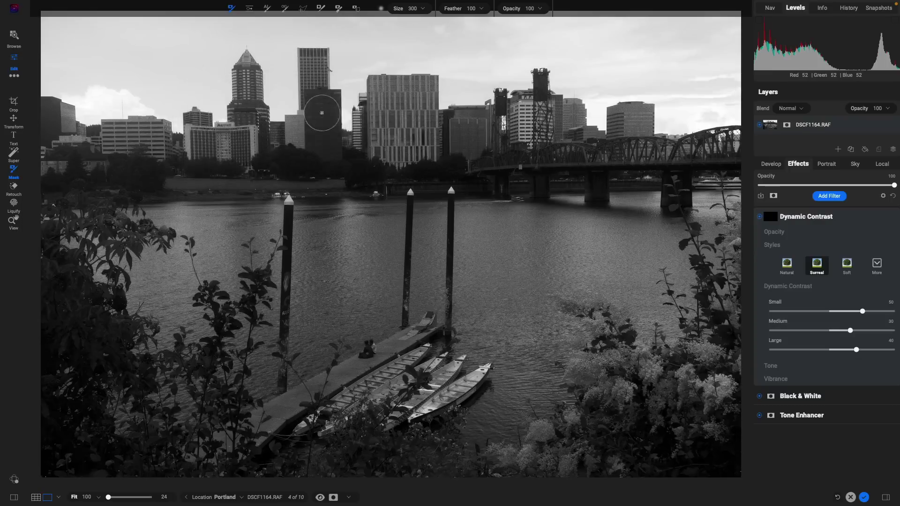
mouse_move(394, 125)
left_mouse_down()
mouse_move(434, 131)
mouse_move(391, 137)
mouse_move(395, 96)
mouse_move(419, 100)
mouse_move(419, 131)
mouse_move(461, 129)
mouse_move(488, 146)
mouse_move(453, 162)
mouse_move(381, 163)
mouse_move(518, 168)
mouse_move(530, 145)
mouse_move(584, 165)
mouse_move(628, 154)
mouse_move(627, 124)
mouse_move(638, 134)
mouse_move(610, 149)
mouse_move(573, 115)
mouse_move(590, 158)
mouse_move(625, 168)
mouse_move(739, 158)
mouse_move(656, 156)
mouse_move(585, 171)
mouse_move(585, 188)
mouse_move(564, 154)
mouse_move(415, 178)
mouse_move(320, 166)
mouse_move(303, 146)
mouse_move(316, 105)
mouse_move(326, 146)
mouse_move(313, 107)
mouse_move(314, 62)
mouse_move(316, 112)
mouse_move(289, 143)
mouse_move(253, 157)
mouse_move(243, 119)
mouse_move(247, 72)
mouse_move(227, 148)
mouse_move(199, 136)
mouse_move(197, 121)
mouse_move(197, 147)
mouse_move(150, 139)
mouse_move(108, 151)
mouse_move(72, 146)
mouse_move(57, 140)
mouse_move(51, 119)
mouse_move(47, 172)
mouse_move(74, 156)
mouse_move(110, 155)
mouse_move(87, 153)
mouse_move(188, 144)
mouse_move(225, 160)
mouse_move(218, 178)
mouse_move(327, 177)
mouse_move(351, 126)
mouse_move(386, 124)
mouse_move(407, 96)
mouse_move(439, 105)
mouse_move(462, 129)
mouse_move(532, 108)
mouse_move(639, 128)
mouse_move(623, 125)
mouse_move(675, 156)
mouse_move(726, 155)
left_mouse_up()
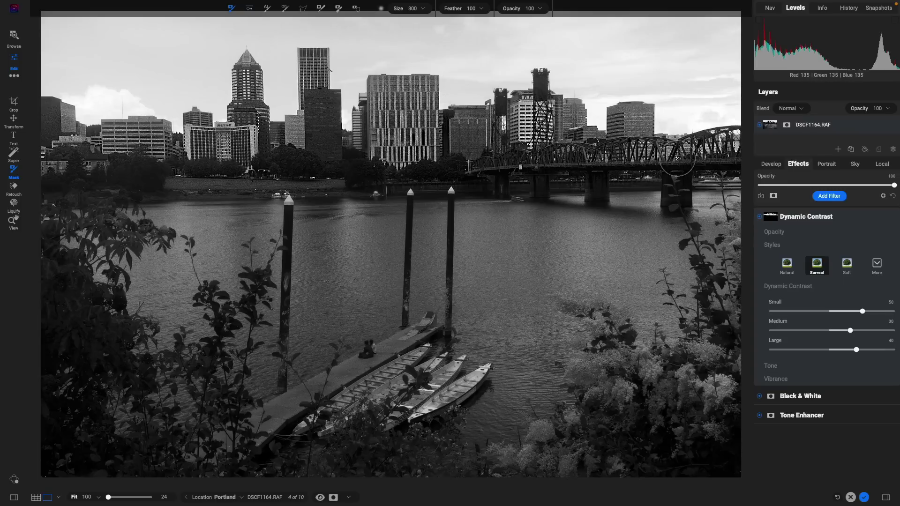
mouse_move(243, 438)
left_mouse_down()
mouse_move(418, 334)
mouse_move(344, 402)
mouse_move(425, 357)
mouse_move(432, 365)
mouse_move(416, 405)
mouse_move(460, 386)
mouse_move(458, 364)
mouse_move(453, 376)
mouse_move(490, 373)
left_mouse_up()
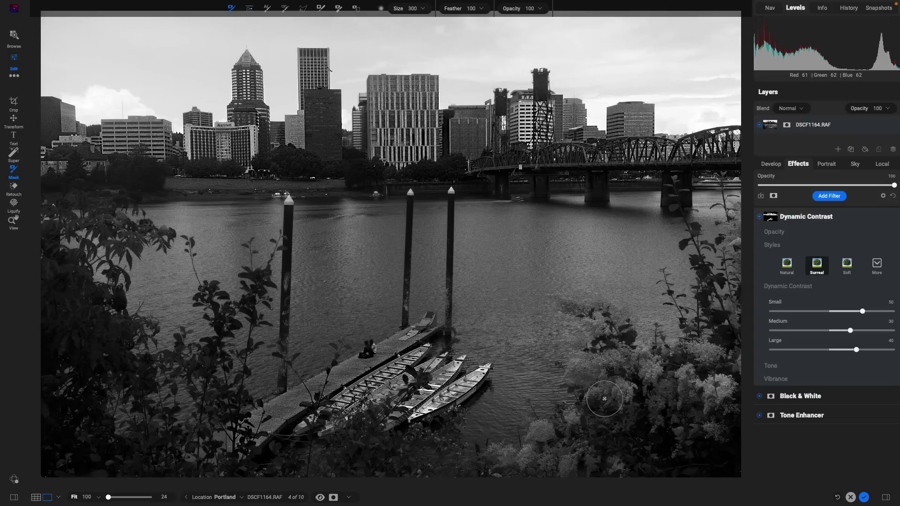
key("bracketright")
key("bracketright")
key("bracketright")
key("bracketright")
key("bracketright")
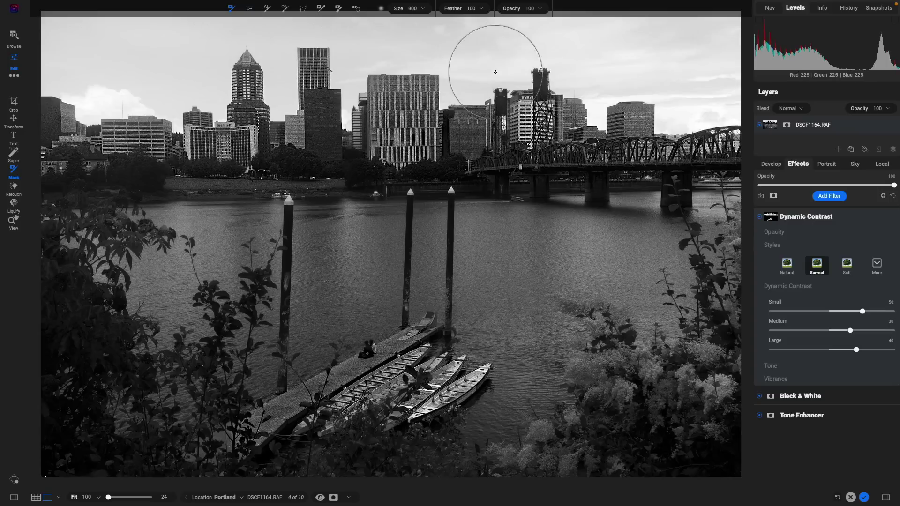
left_click_drag(518, 20, 478, 22)
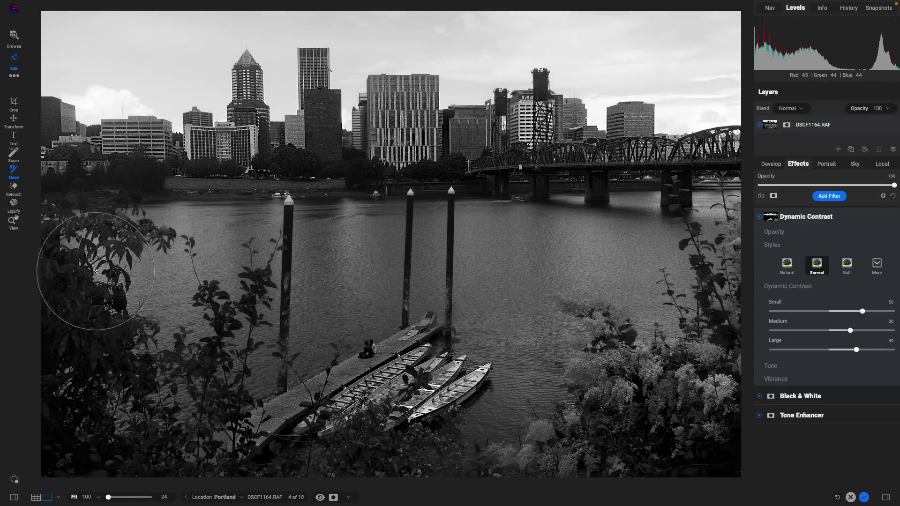
key("z")
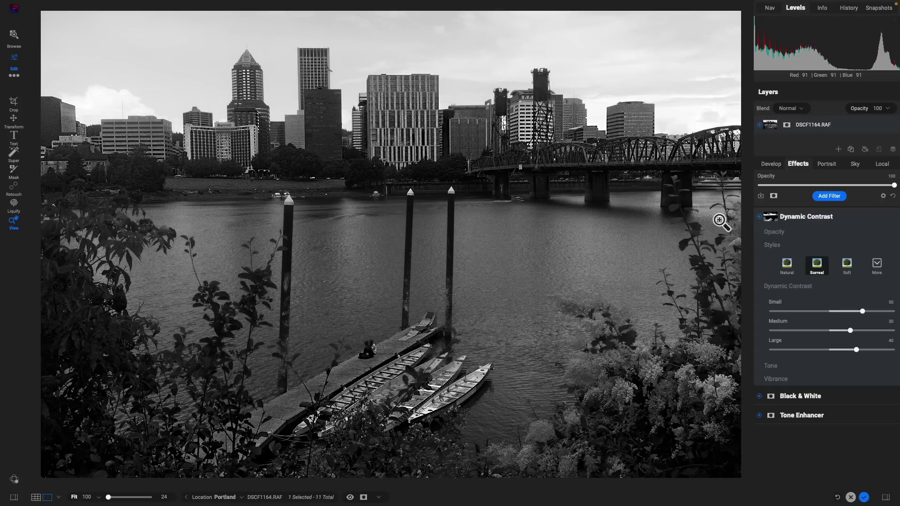
Step: Super Select the water, apply a Darker Glow with feather 100, and toggle it to compare
key("w")
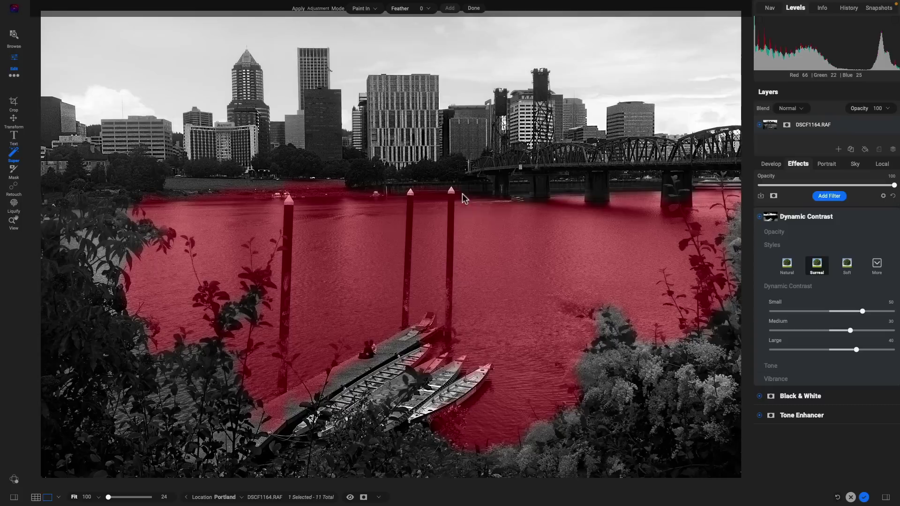
left_click(493, 317)
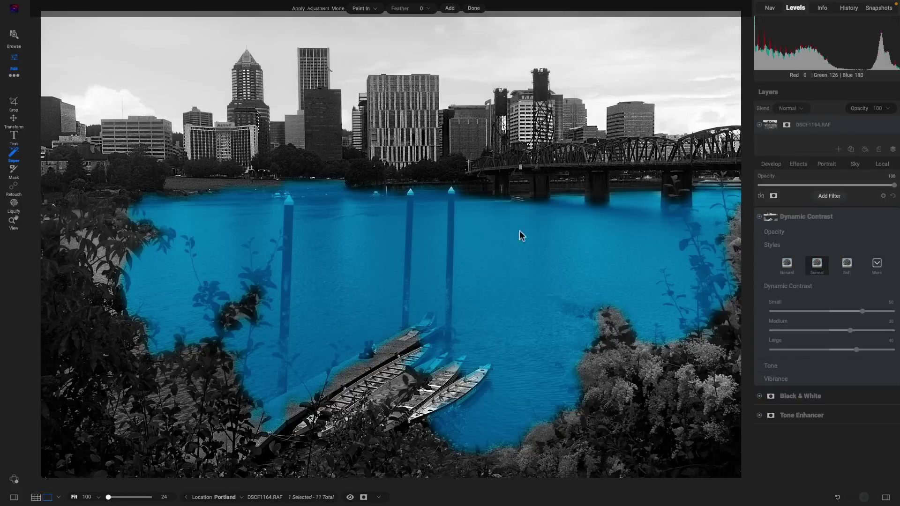
right_click(507, 275)
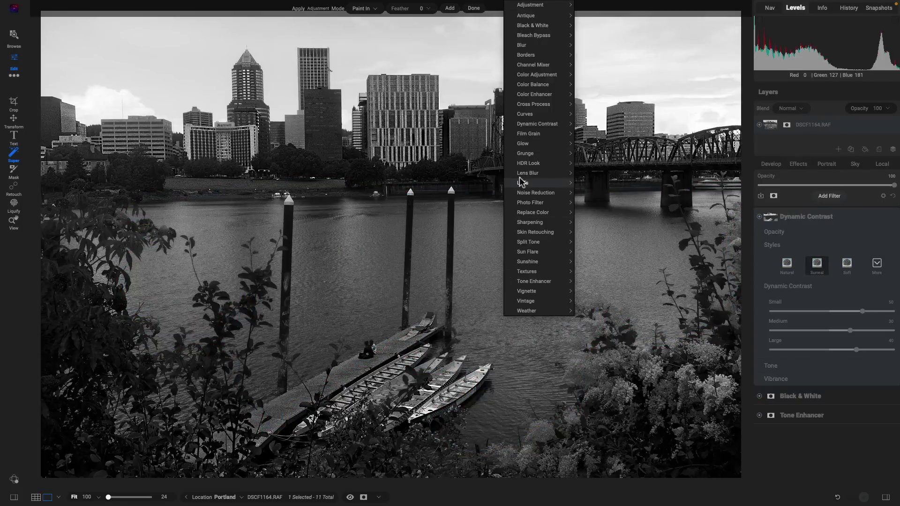
mouse_move(543, 145)
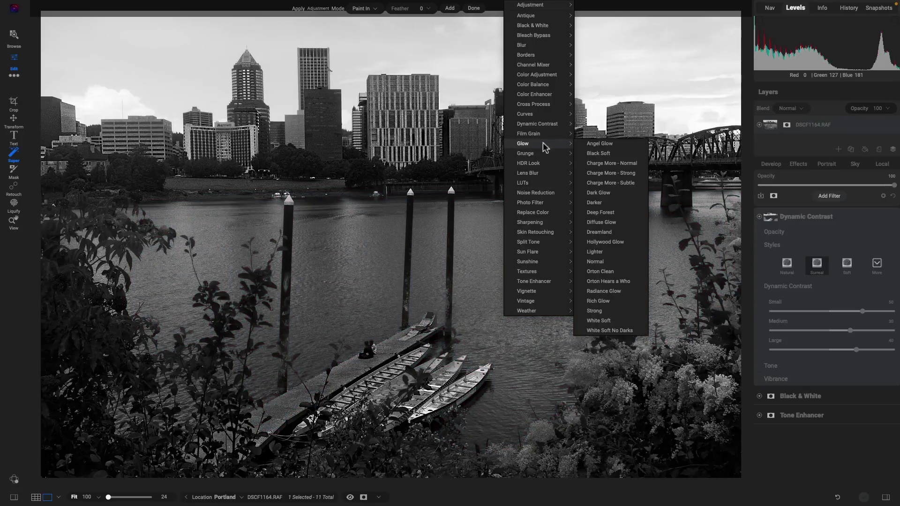
left_click(609, 203)
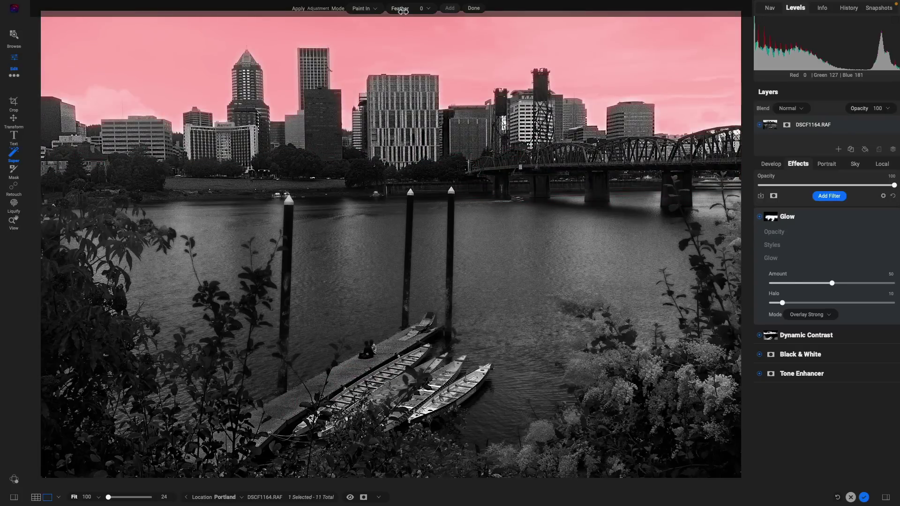
left_click_drag(403, 10, 577, 26)
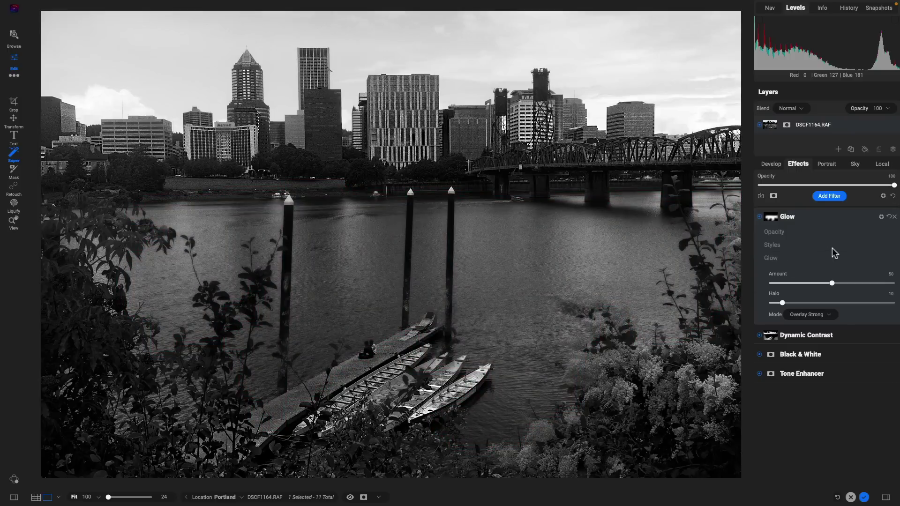
left_click(759, 217)
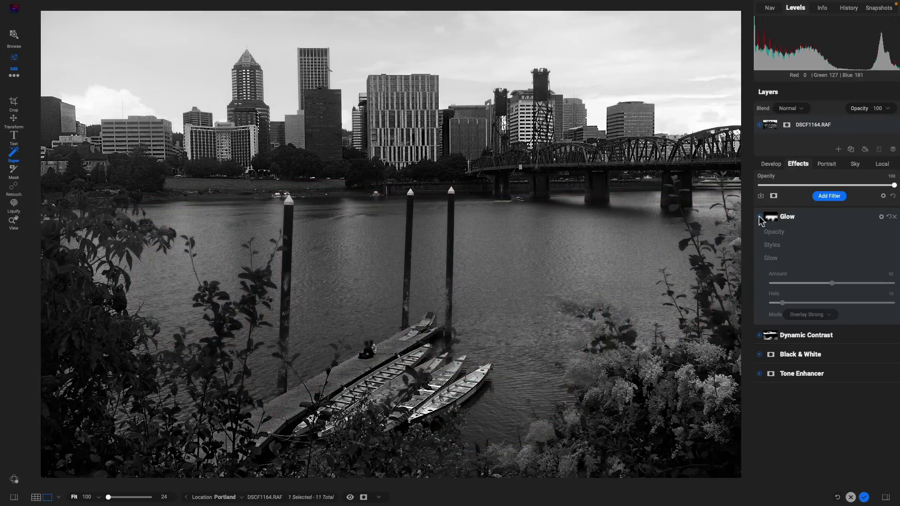
left_click(758, 216)
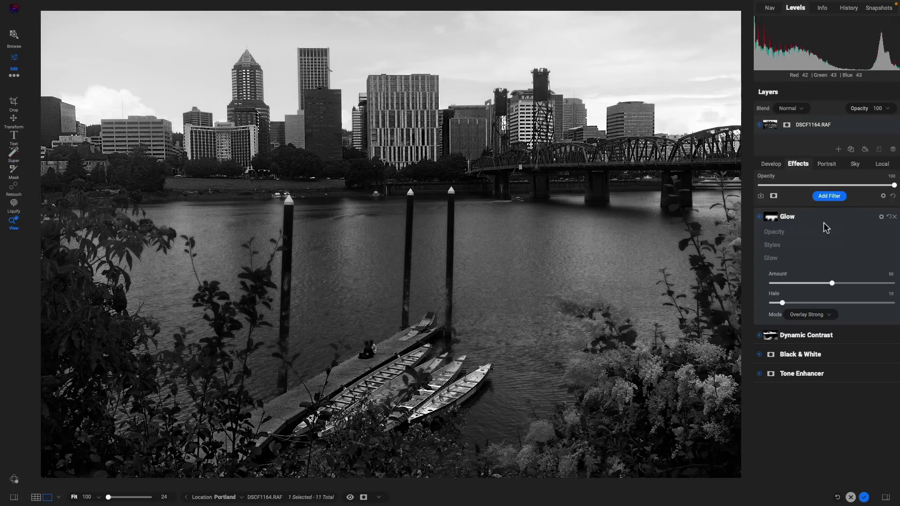
Step: Add a Local adjustment masked to the Sky region
left_click(880, 165)
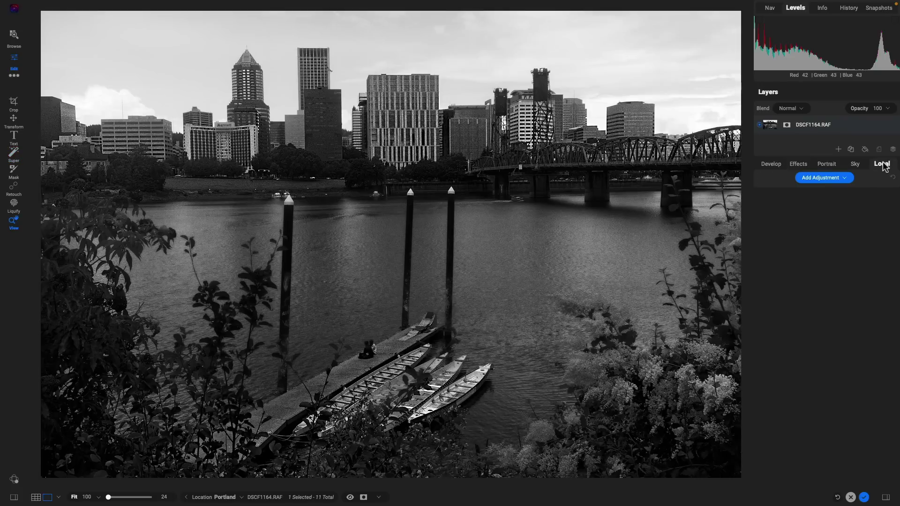
left_click(845, 178)
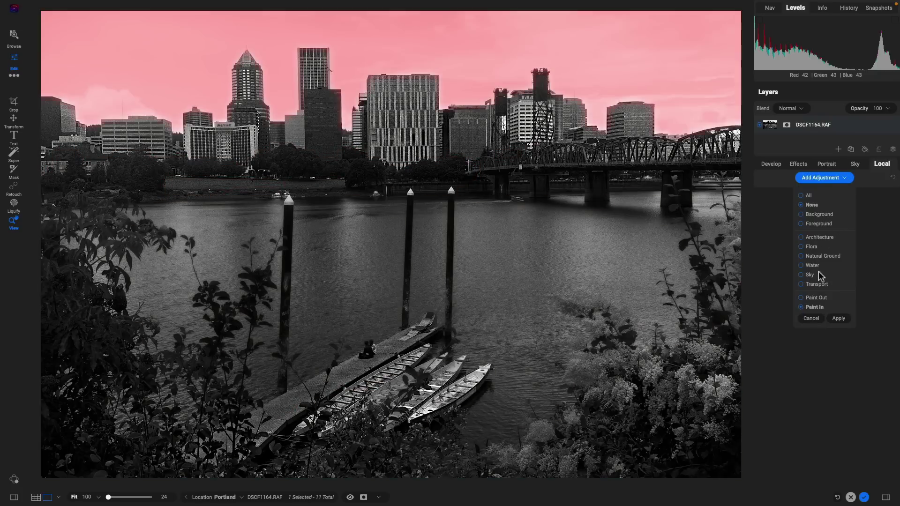
left_click(807, 275)
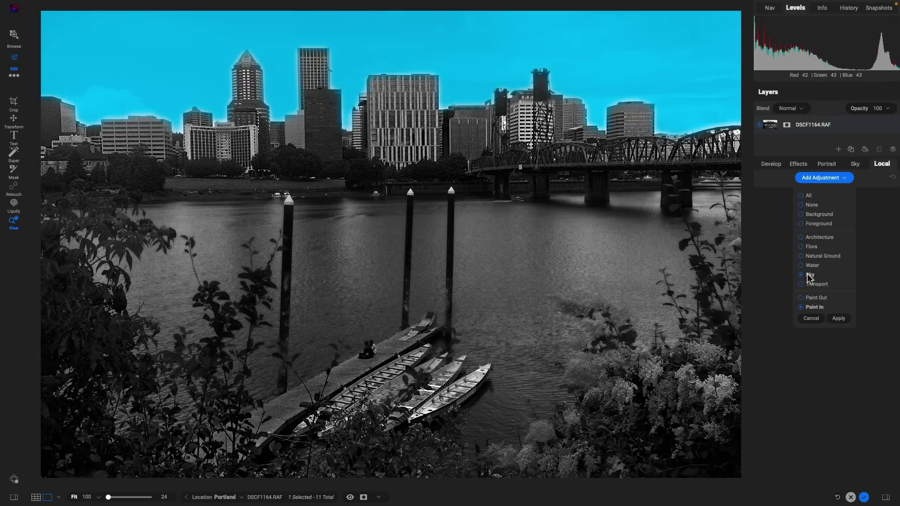
left_click(839, 319)
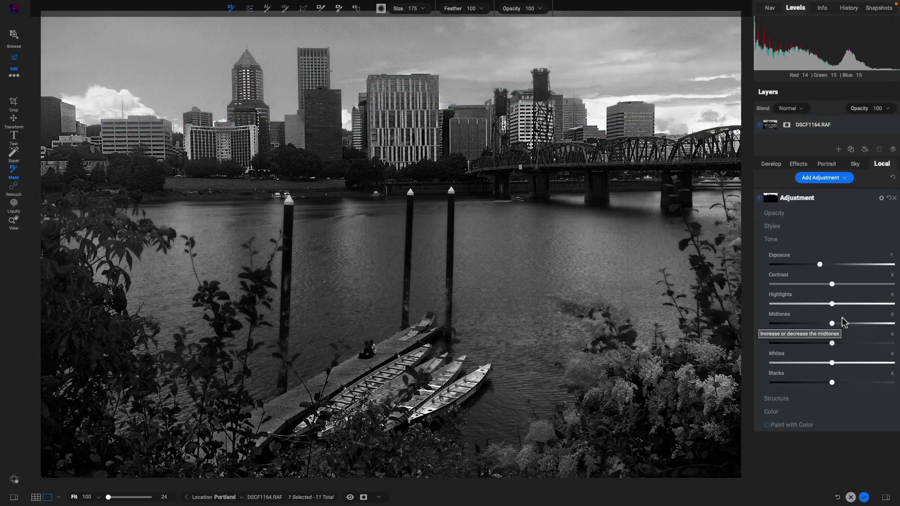
Step: Feather the sky adjustment's mask edge to 100
left_click(774, 202)
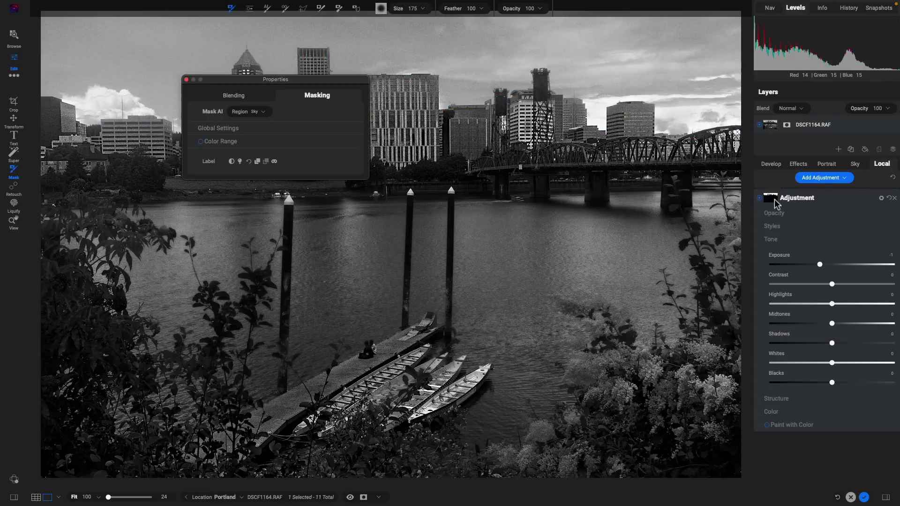
left_click(249, 130)
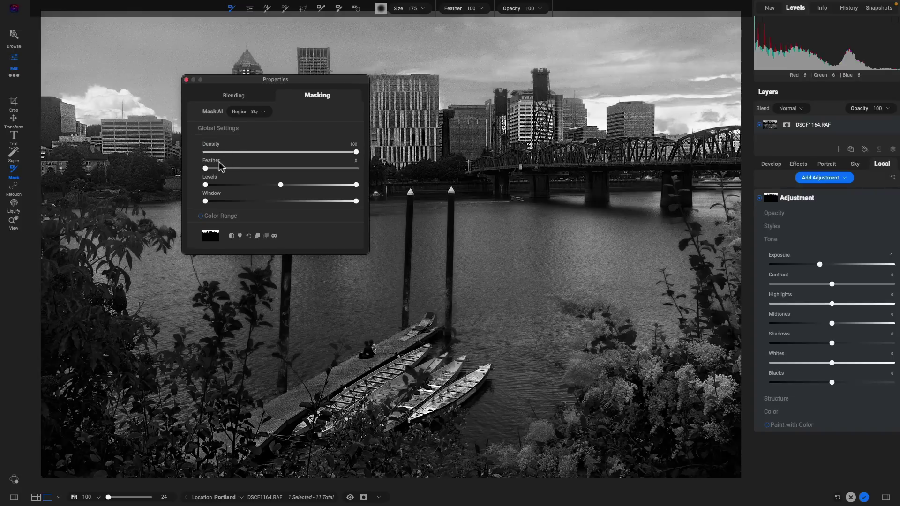
left_click_drag(206, 170, 364, 181)
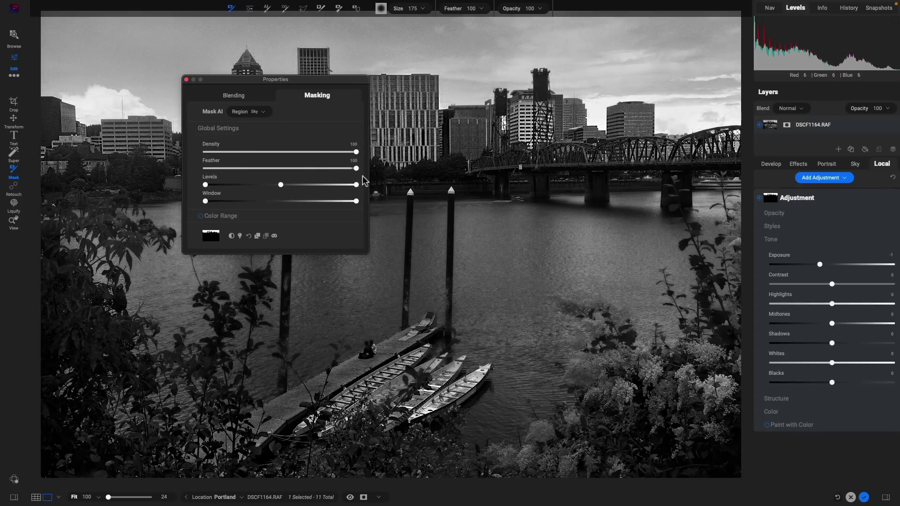
left_click(186, 79)
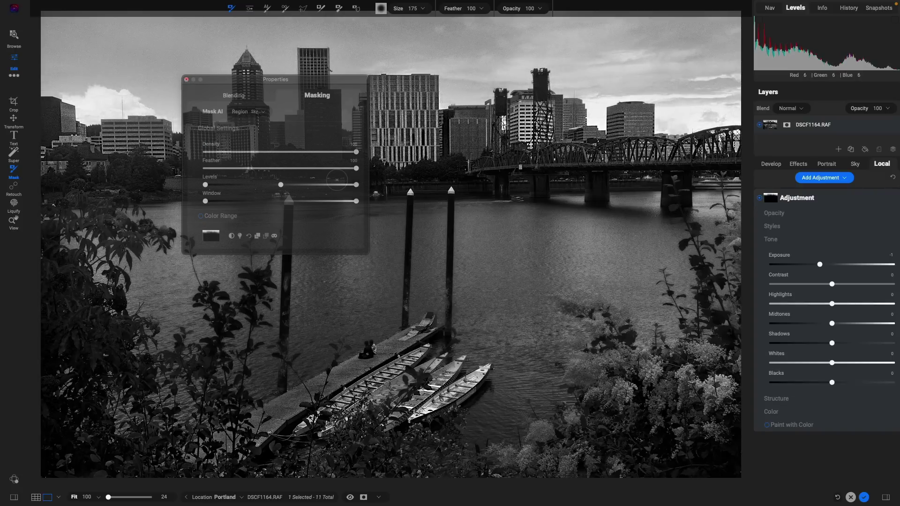